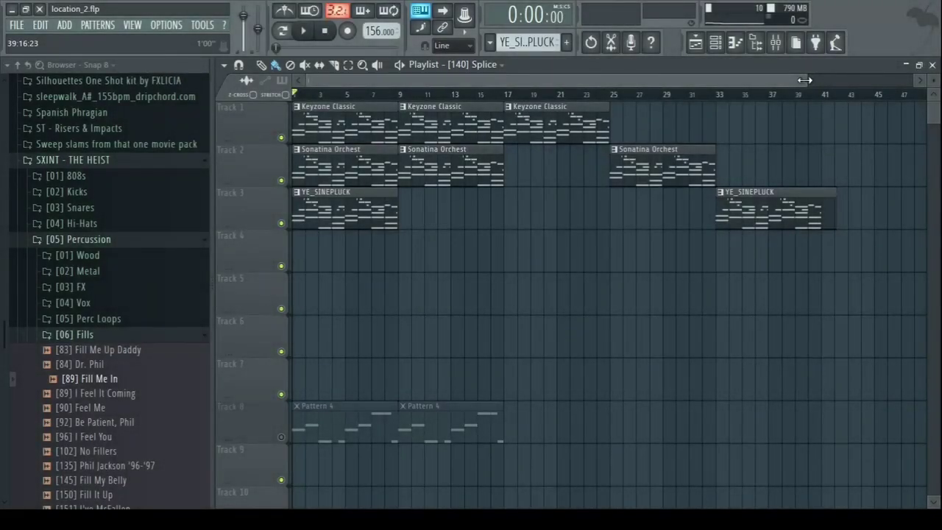
- Play the arrangement from the start with the Keyzone Classic, Sonatina Orchest and YE_SINEPLUCK clips in view
drag(814, 81, 827, 87)
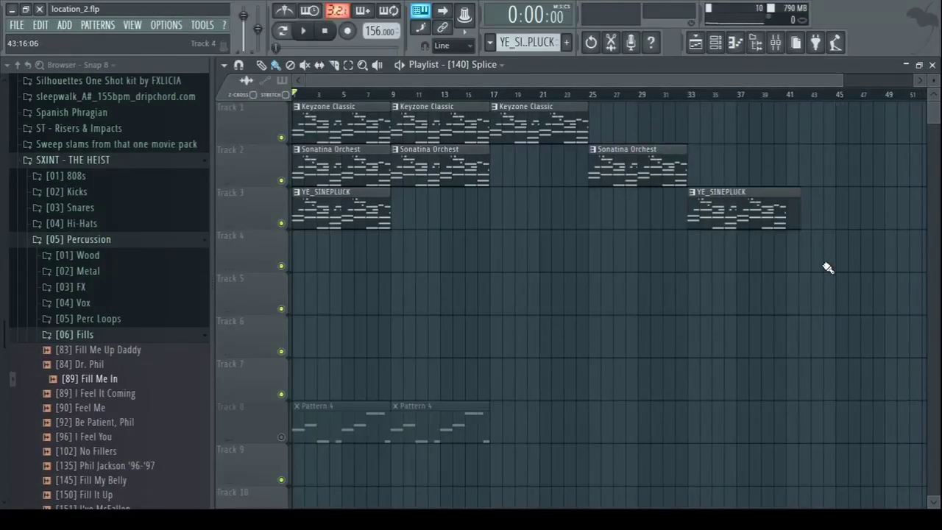
drag(833, 274, 295, 112)
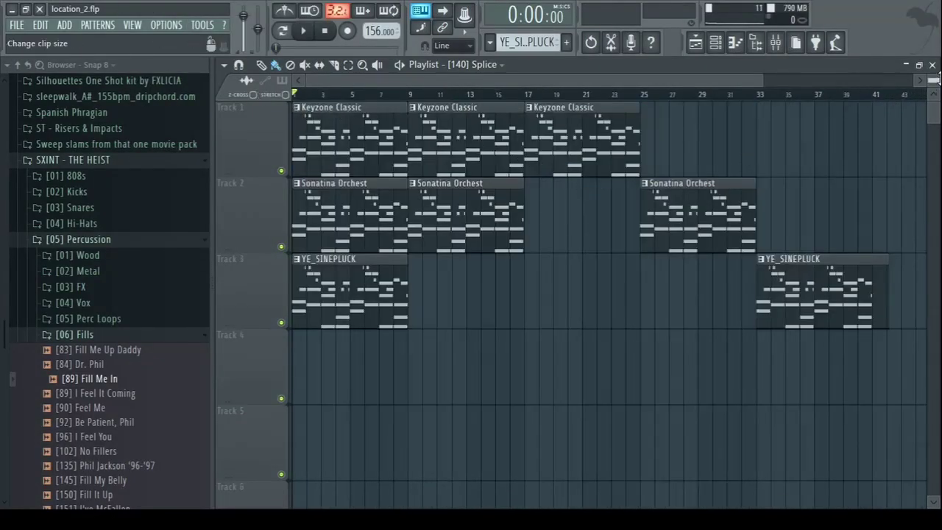
drag(935, 77, 936, 74)
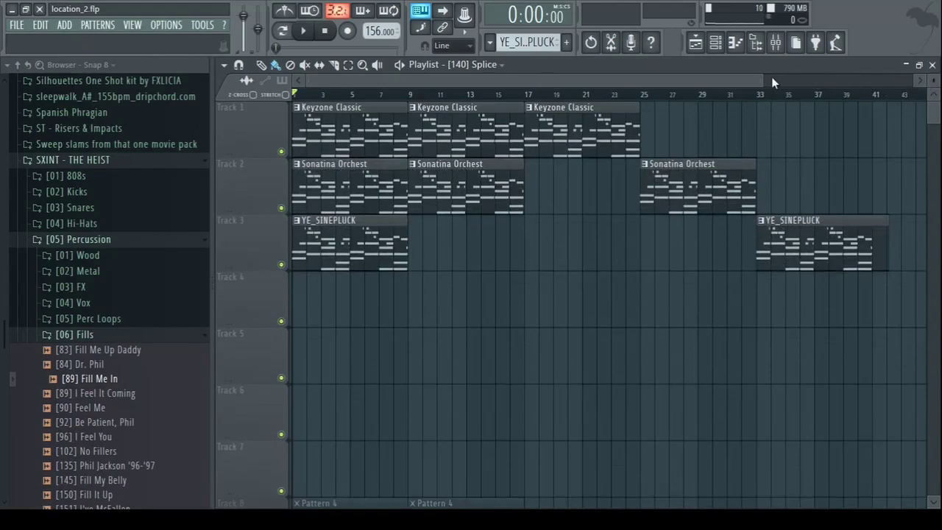
drag(771, 77, 717, 79)
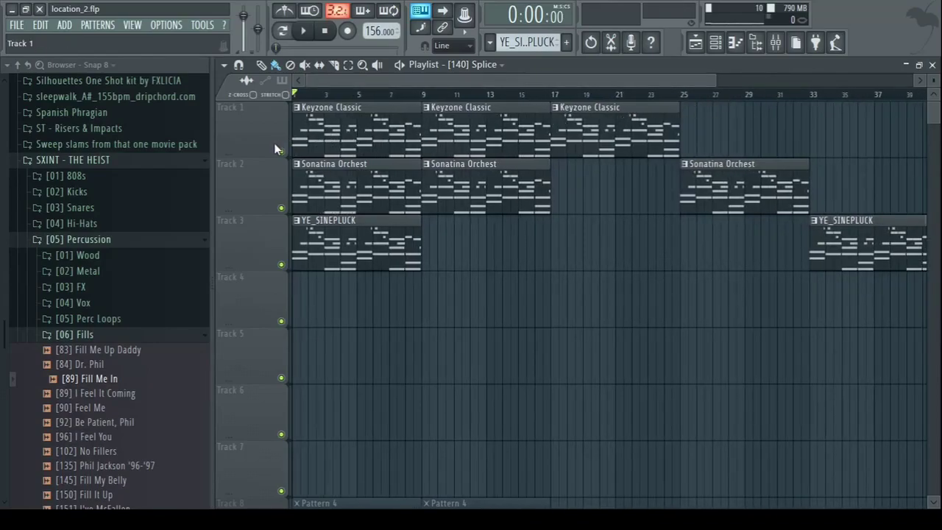
key(space)
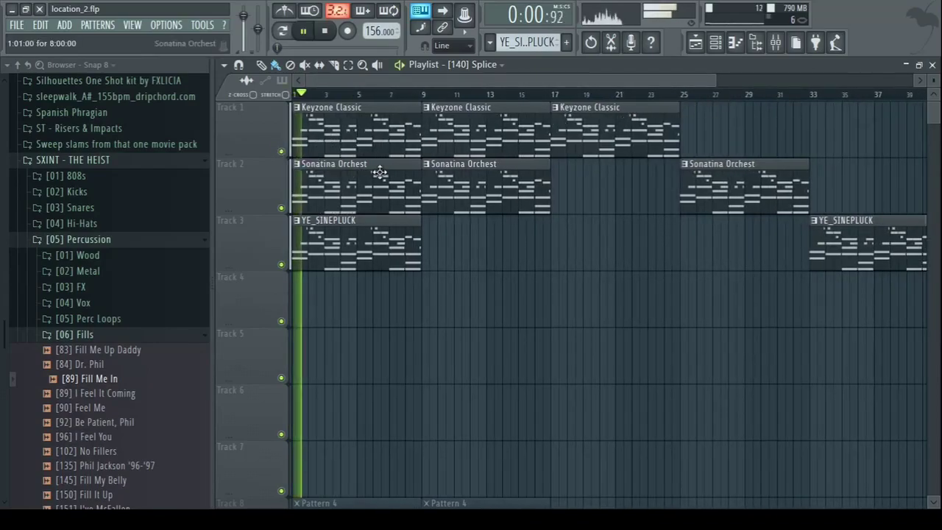
drag(714, 79, 746, 85)
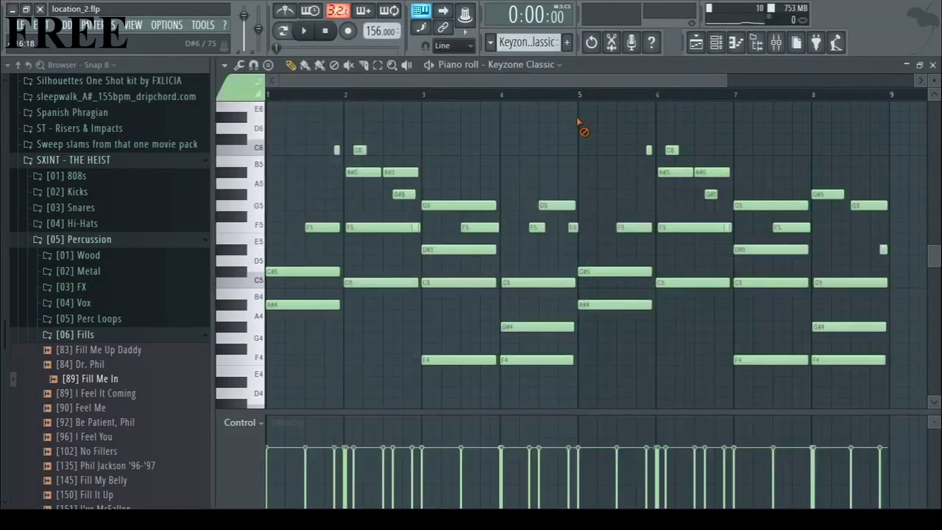
- Play the Keyzone Classic melody in the piano roll and stop playback
drag(725, 80, 766, 80)
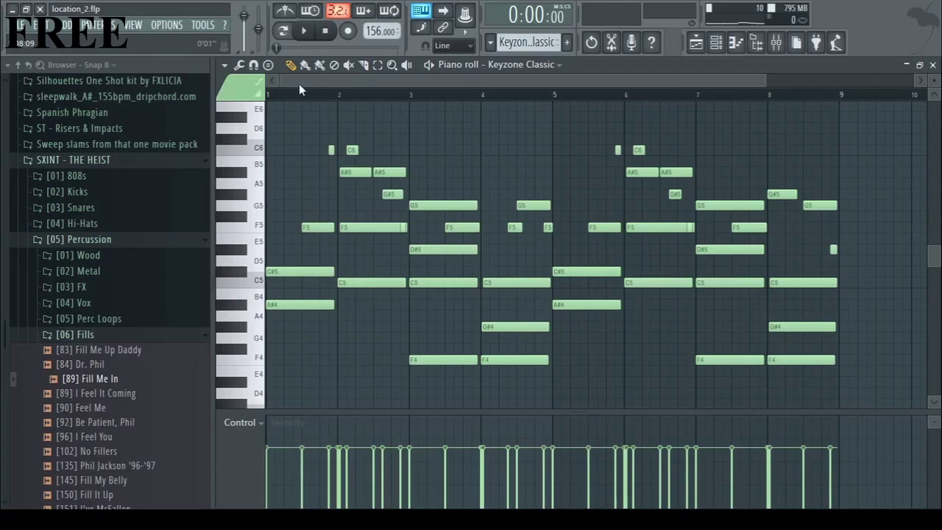
key(space)
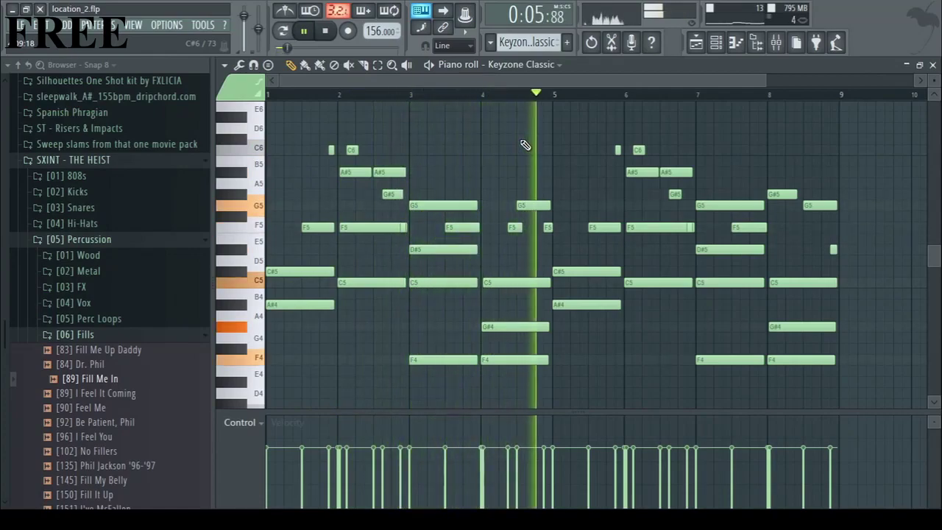
key(space)
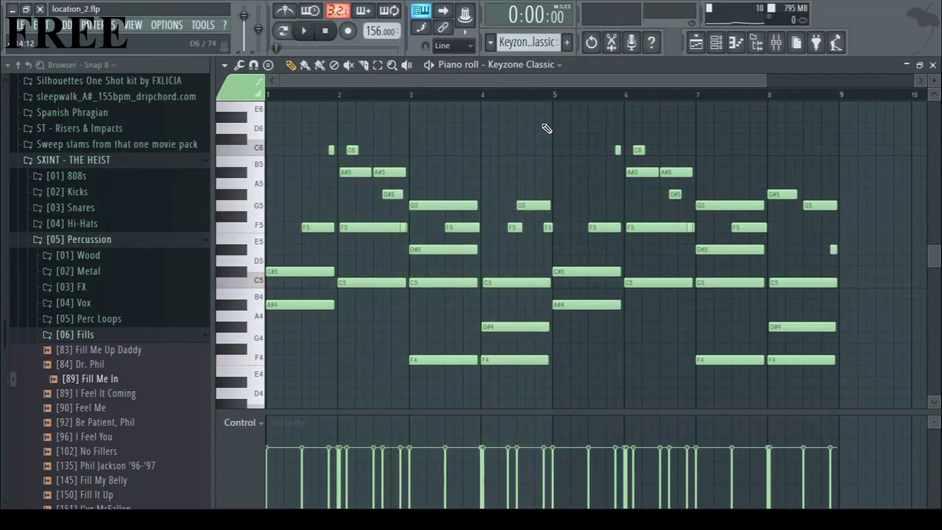
- Examine the Fruity parametric EQ 2 curve on mixer Insert 1, then return to the Keyzone Classic notes
key(F9)
key(space)
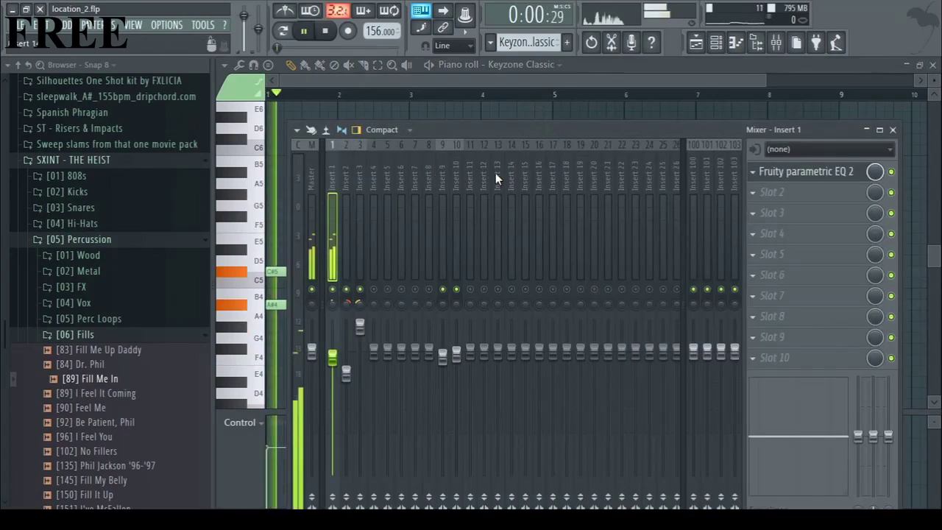
key(space)
click(822, 176)
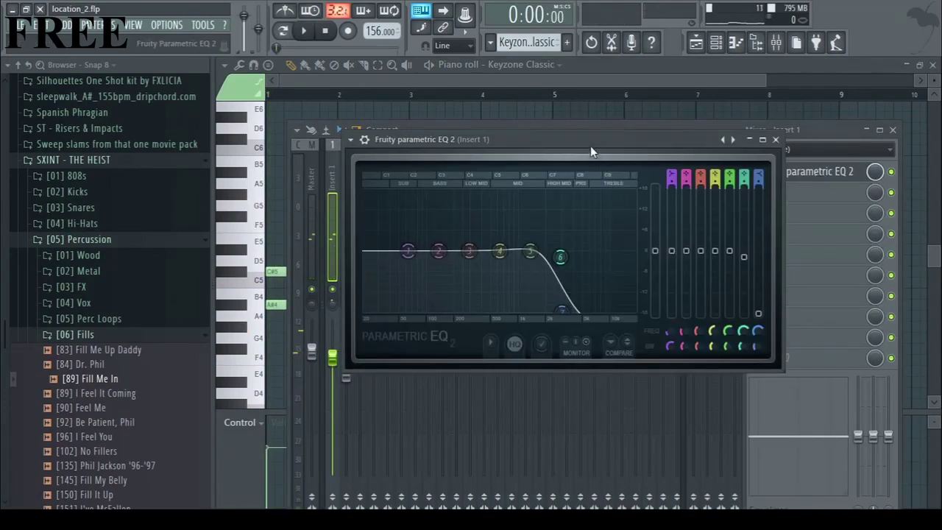
drag(590, 151, 621, 153)
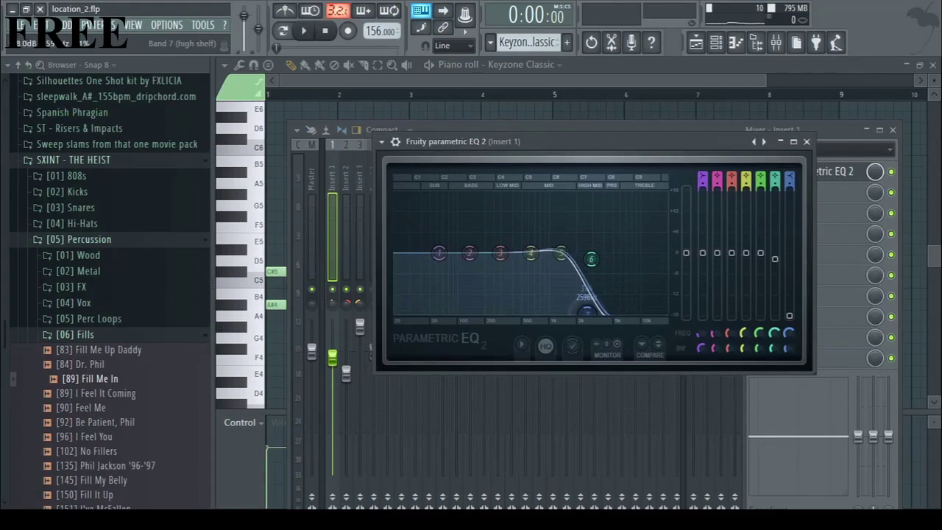
click(807, 141)
drag(814, 136, 795, 150)
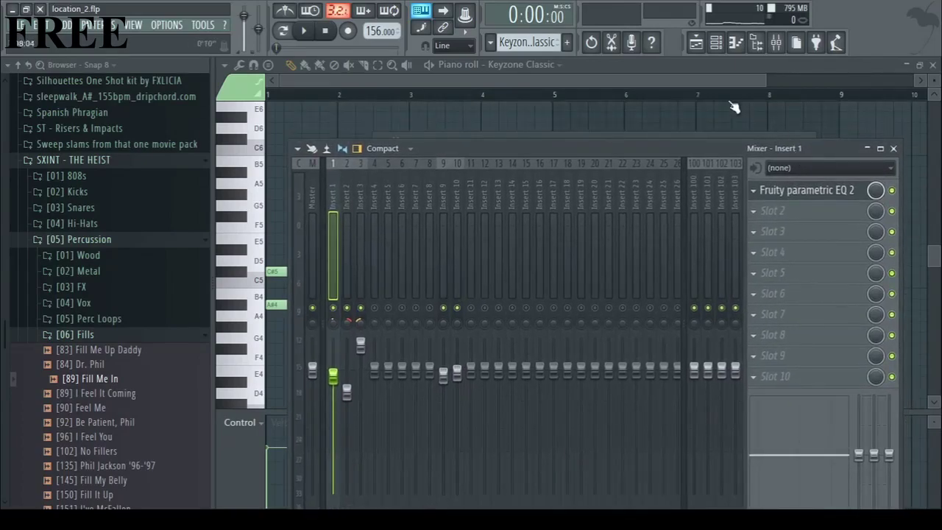
click(726, 80)
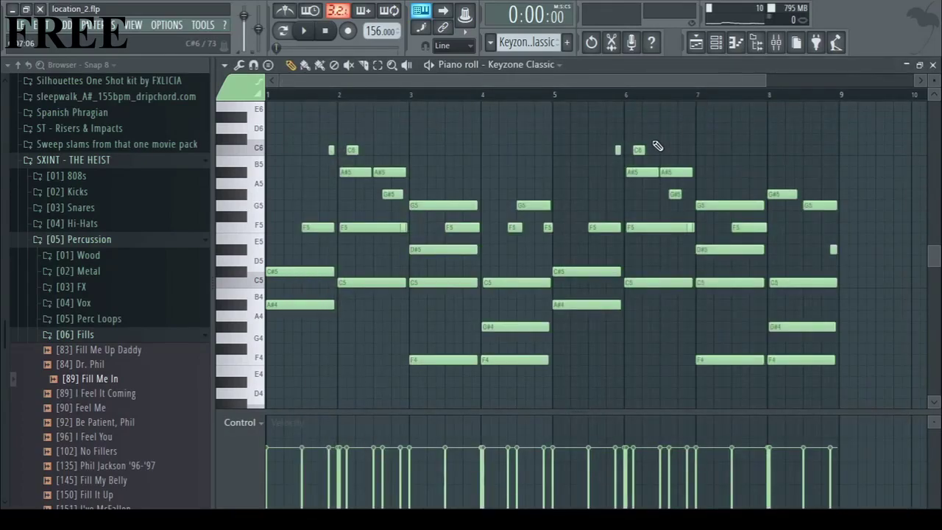
- Solo Track 2 in the playlist and look at the Sonatina Orchest instrument settings
key(F5)
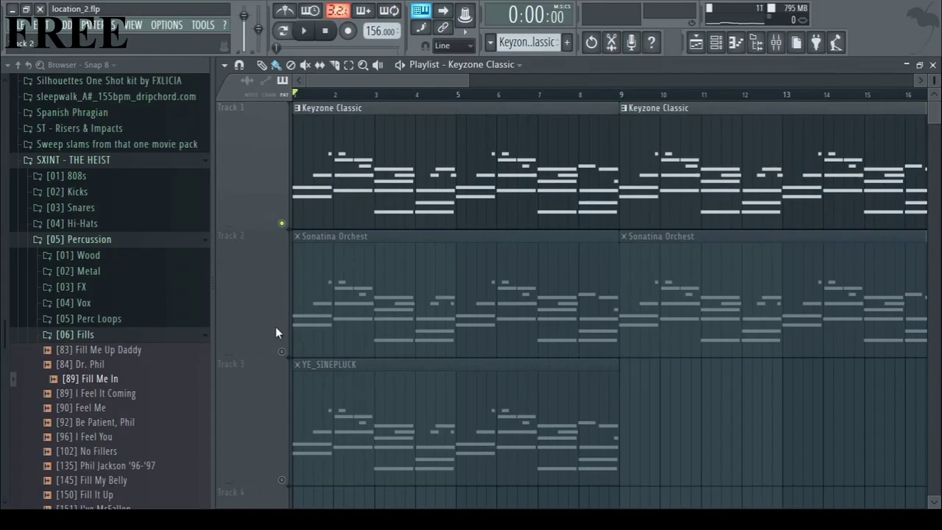
click(282, 351)
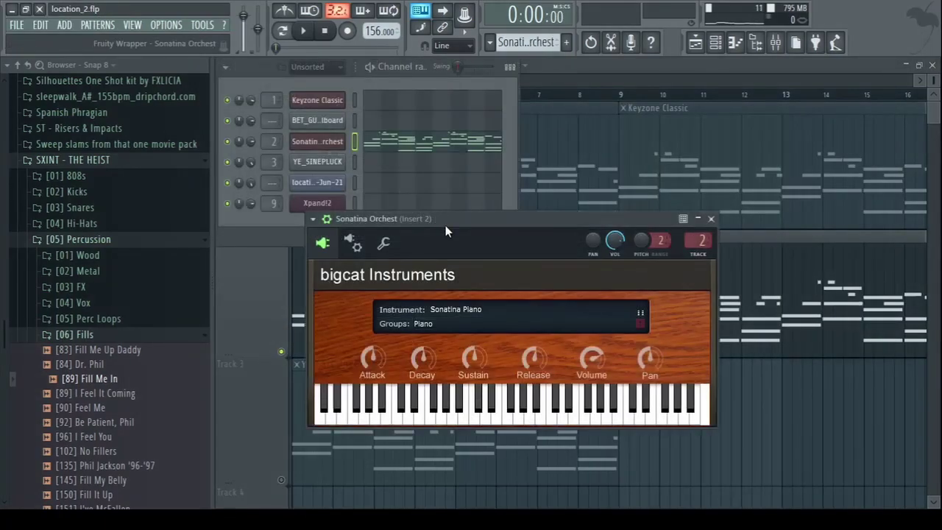
drag(445, 225, 417, 194)
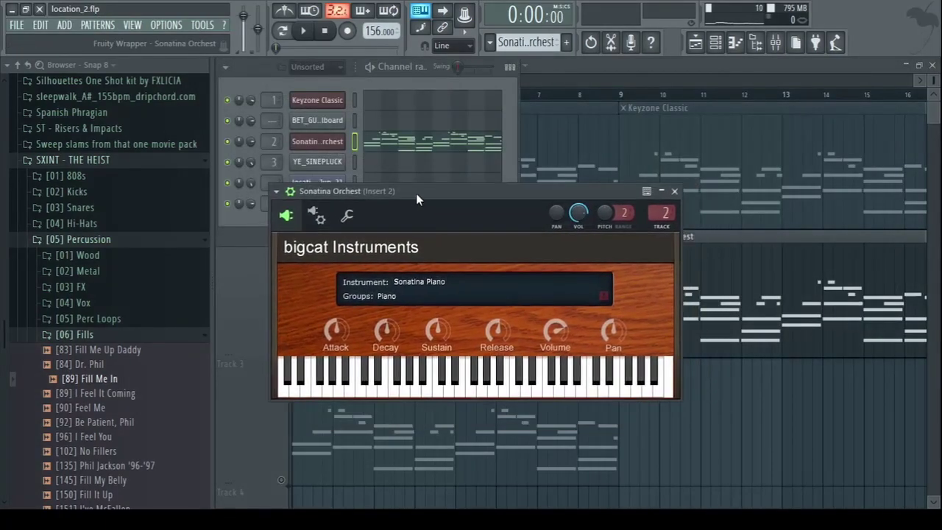
click(588, 63)
- Examine the Gross Beat and ValhallaFreqEcho effect settings on mixer Insert 2
key(F9)
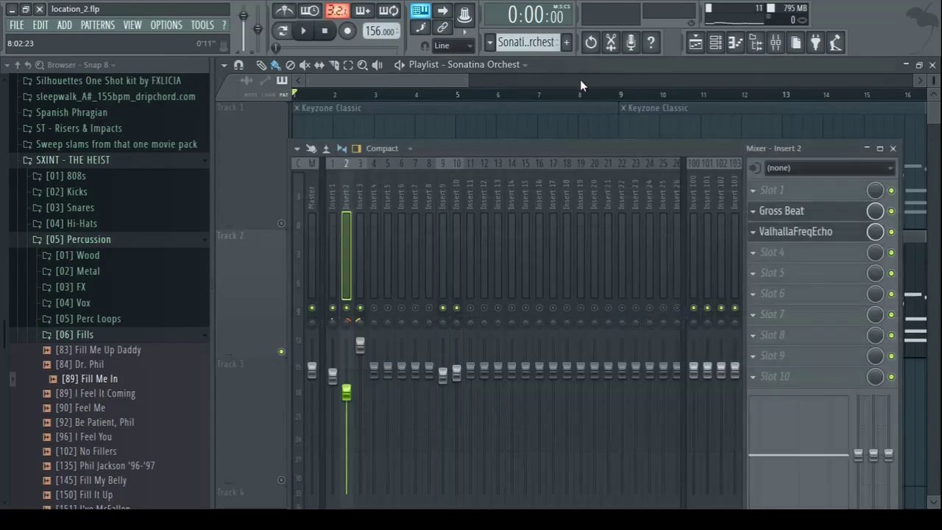
click(794, 211)
drag(729, 219, 703, 270)
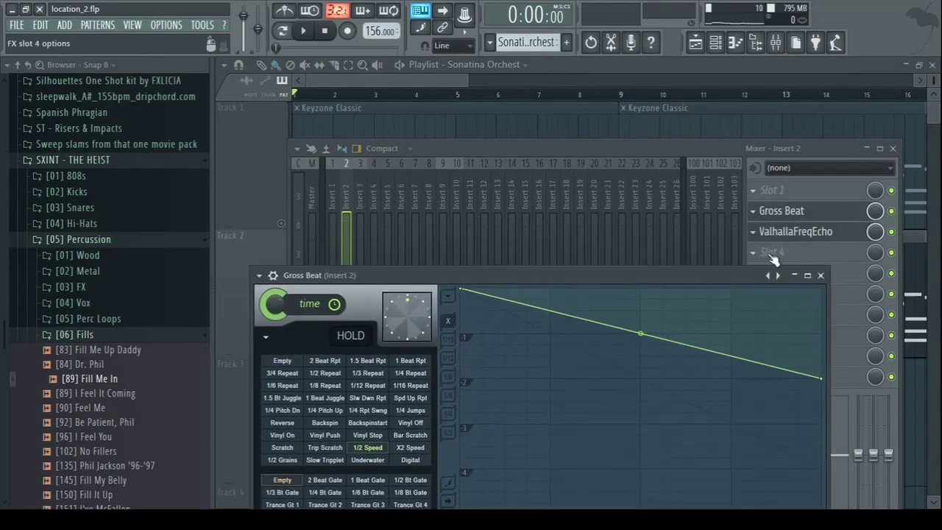
click(788, 232)
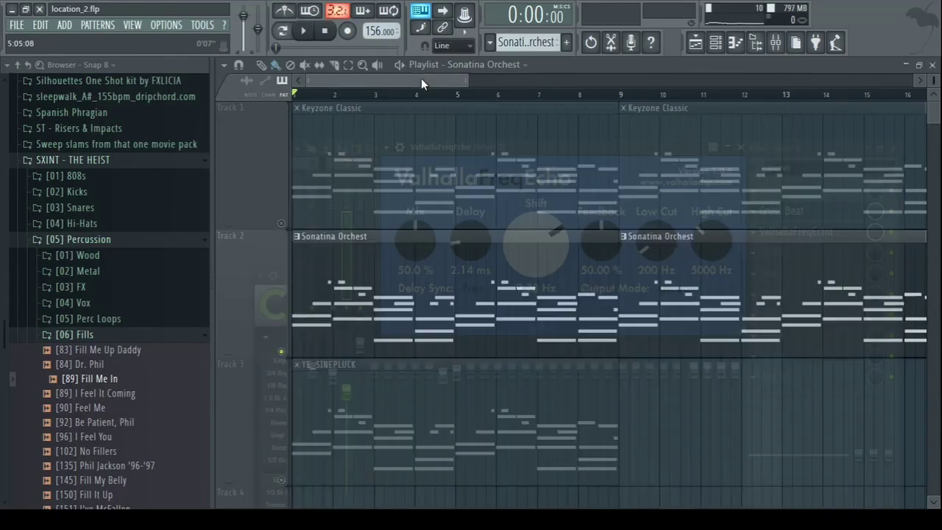
click(421, 78)
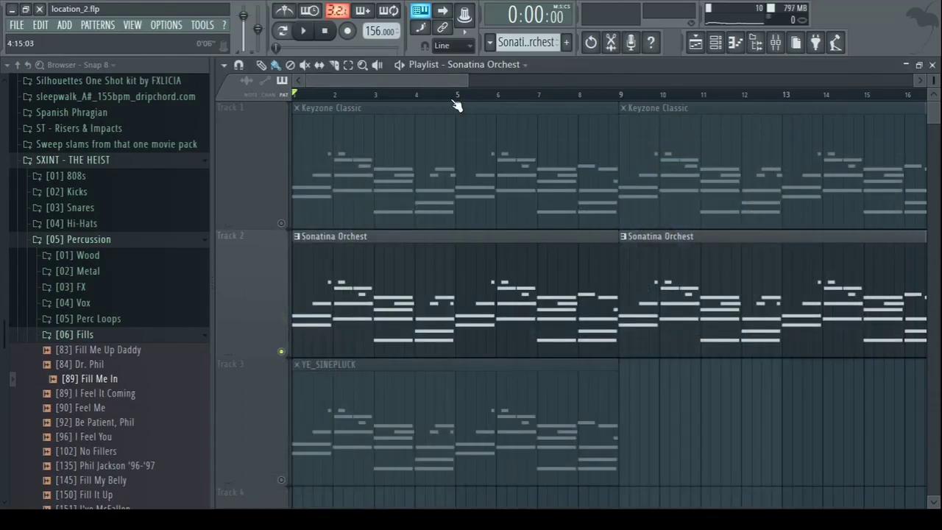
- Play the soloed Sonatina Orchest track from the start of the playlist and stop playback
key(space)
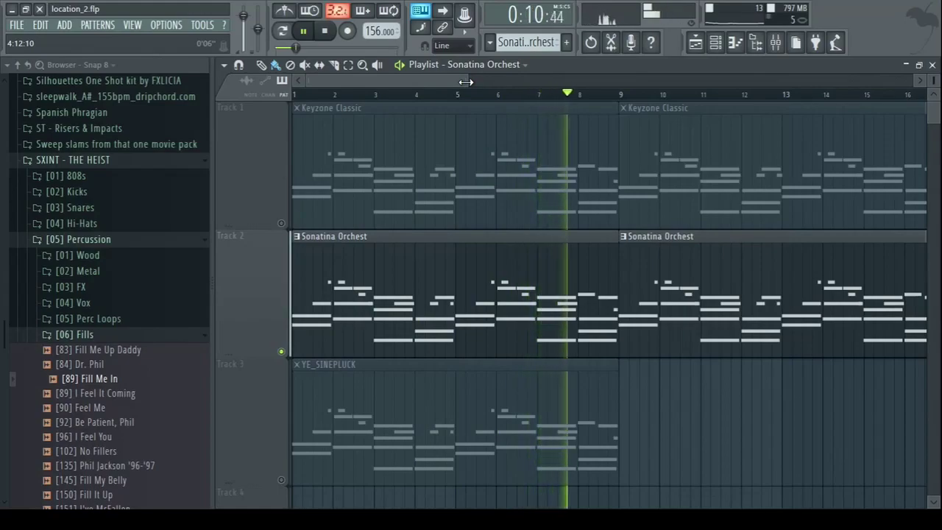
key(space)
drag(465, 82, 549, 94)
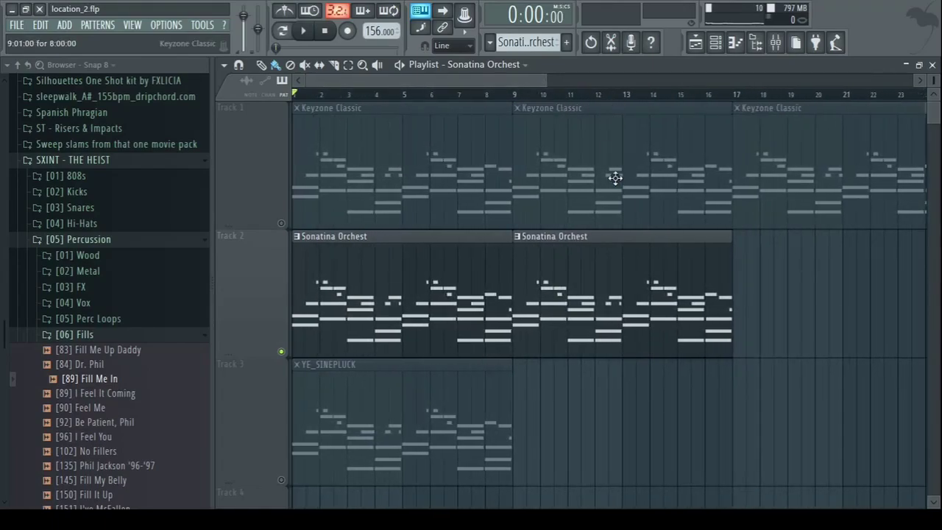
key(F9)
key(F9)
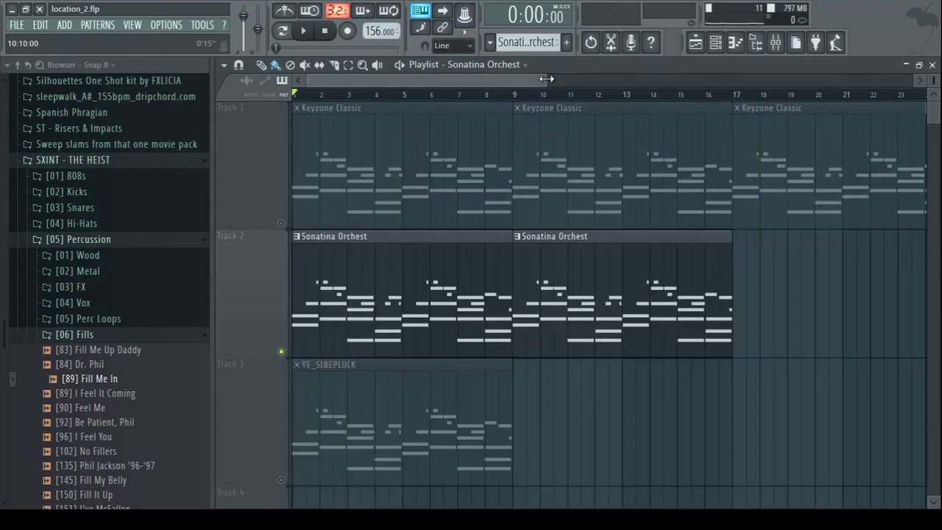
drag(551, 80, 504, 80)
- Open the YE_SINEPLUCK pattern from Track 3 and collapse the SXINT - THE HEIST folder in the browser
scroll(346, 357, down, 2)
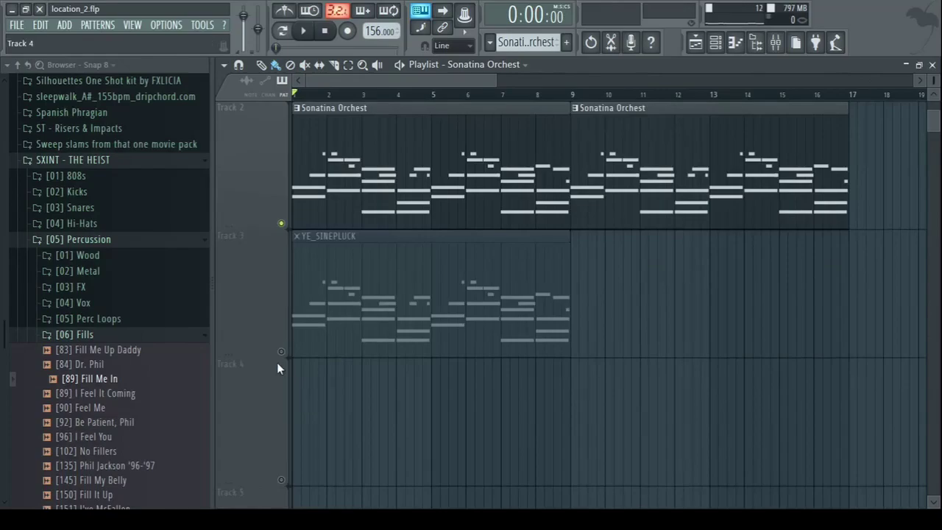
double_click(313, 318)
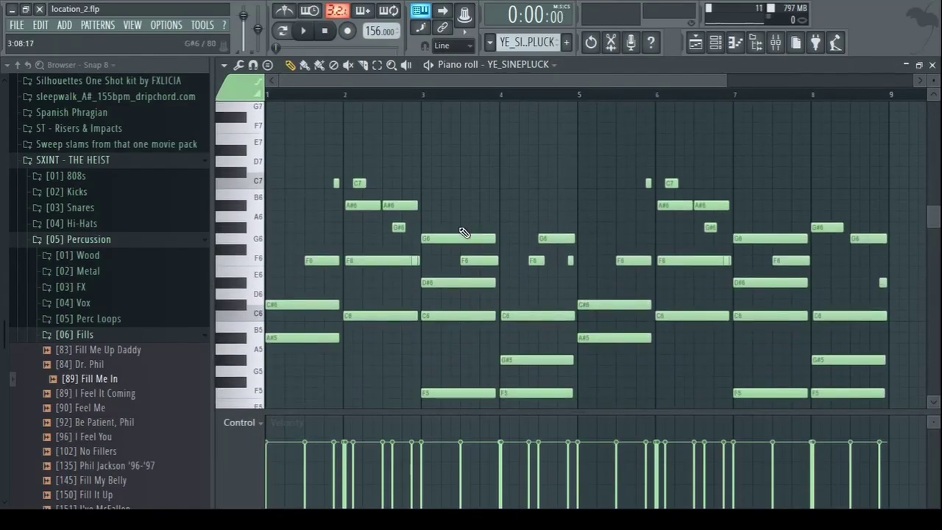
key(F7)
key(F6)
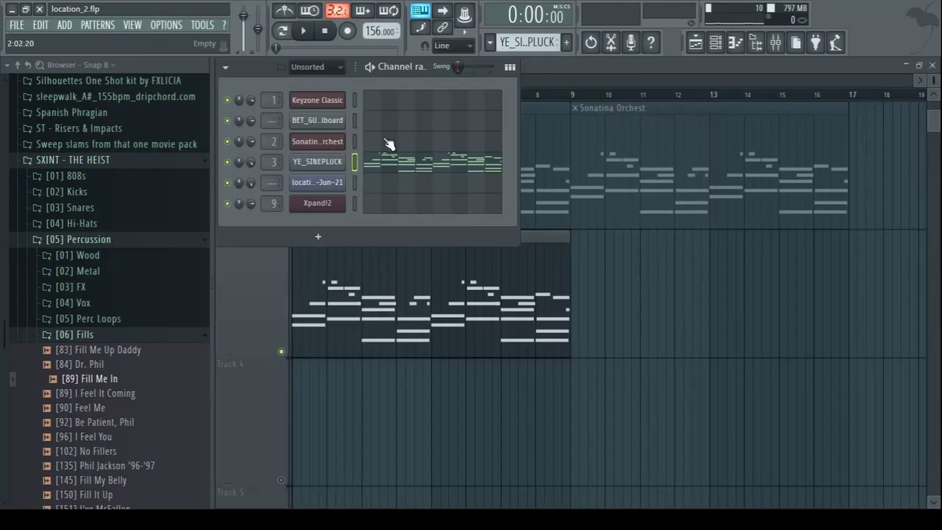
click(87, 160)
- Play the YE_SINEPLUCK melody in the piano roll, stop playback and show the mixer
key(F7)
key(space)
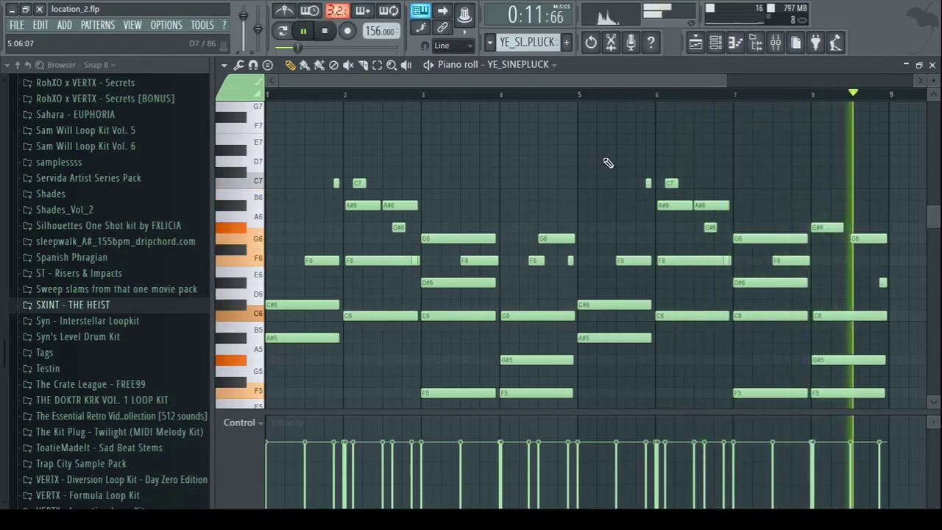
key(space)
key(F9)
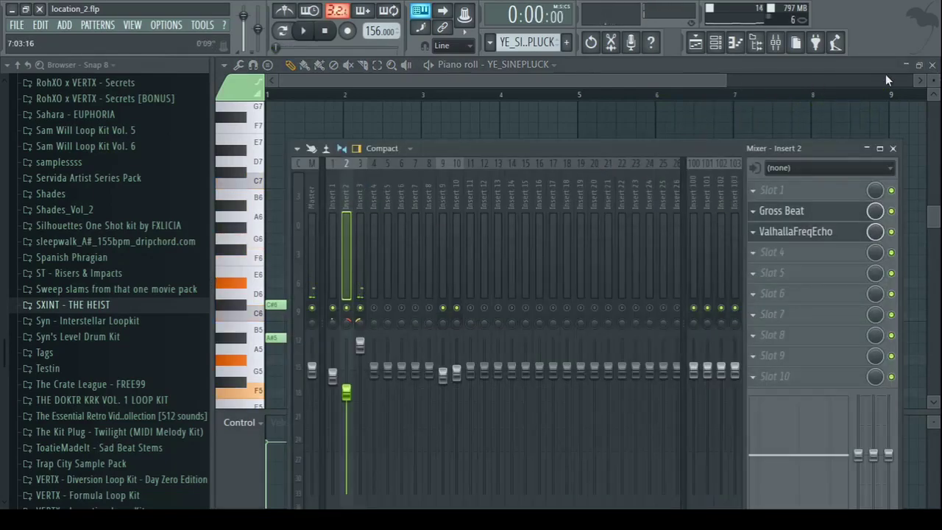
- Return to the full playlist and enable Tracks 1 and 2 alongside Track 3
key(F5)
ctrl+right_click(663, 230)
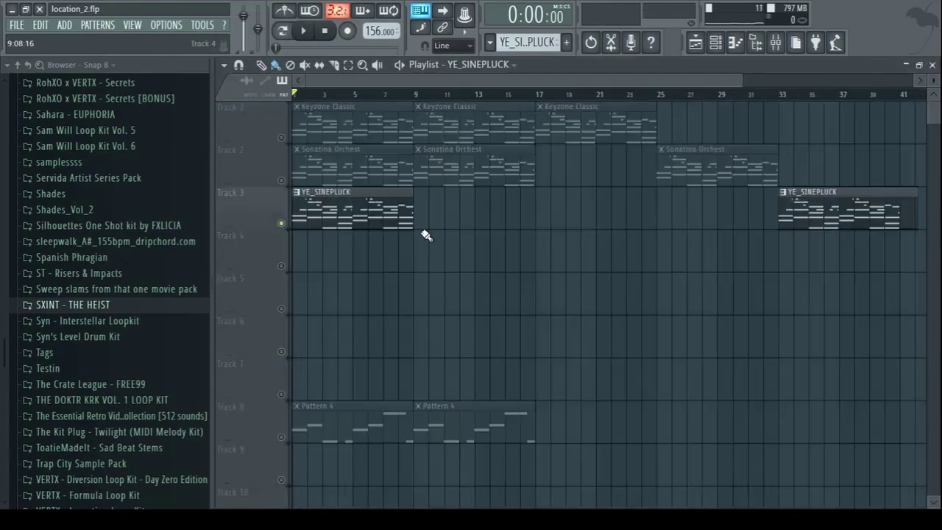
click(281, 181)
click(281, 138)
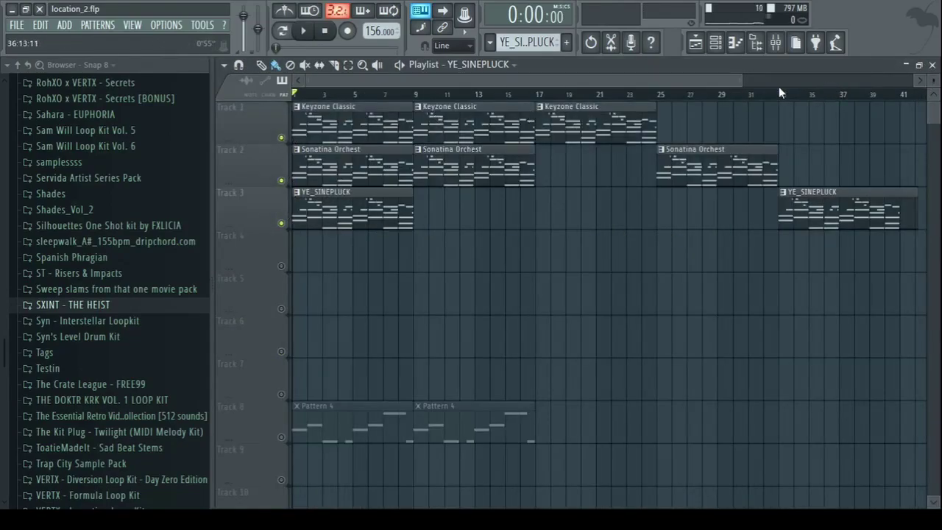
drag(743, 78, 787, 83)
key(F9)
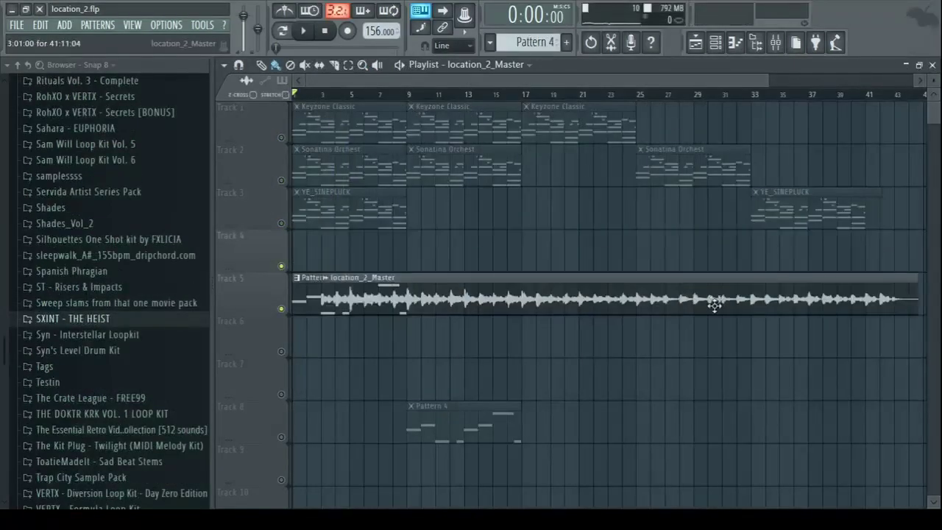
- Move the location_2_Master audio clip to the start of Track 4 and view its channel settings
drag(684, 299, 660, 256)
double_click(661, 256)
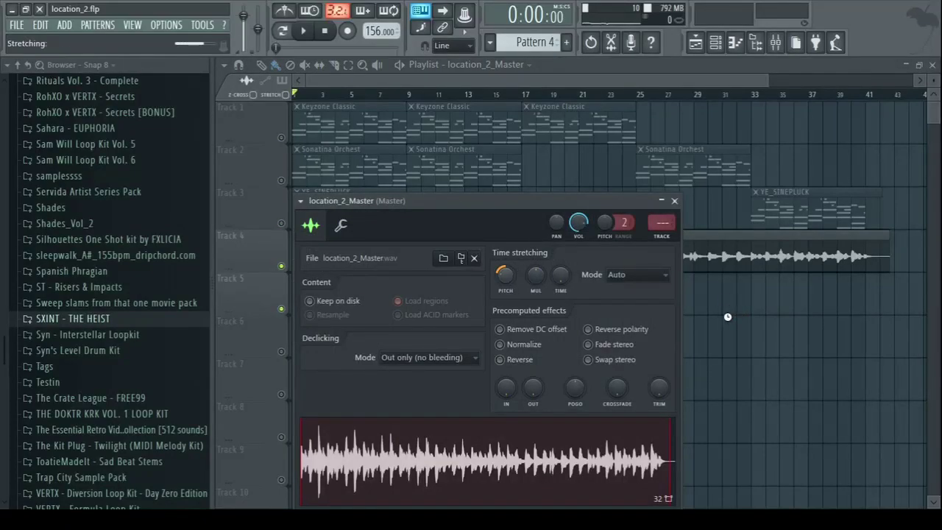
right_click(813, 312)
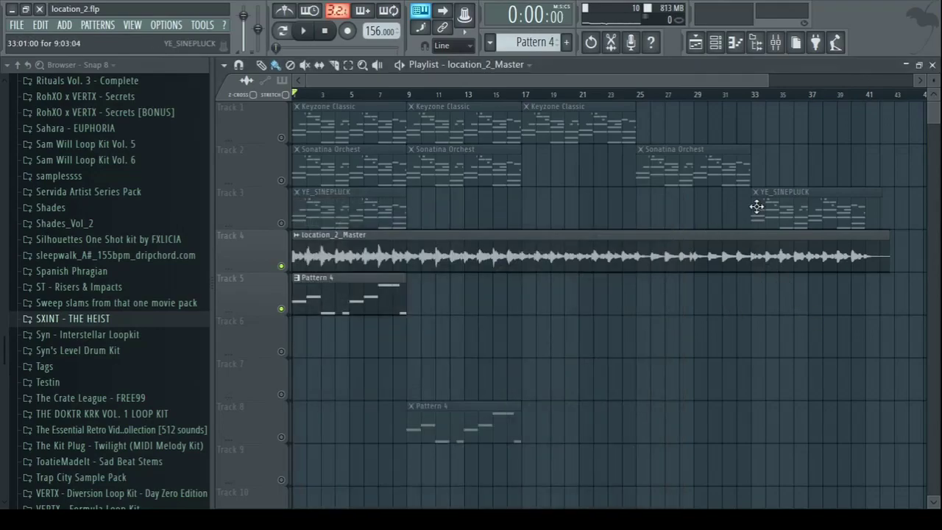
- Play the location_2_Master sample together with Pattern 4 from the start of the playlist
drag(766, 77, 587, 138)
key(space)
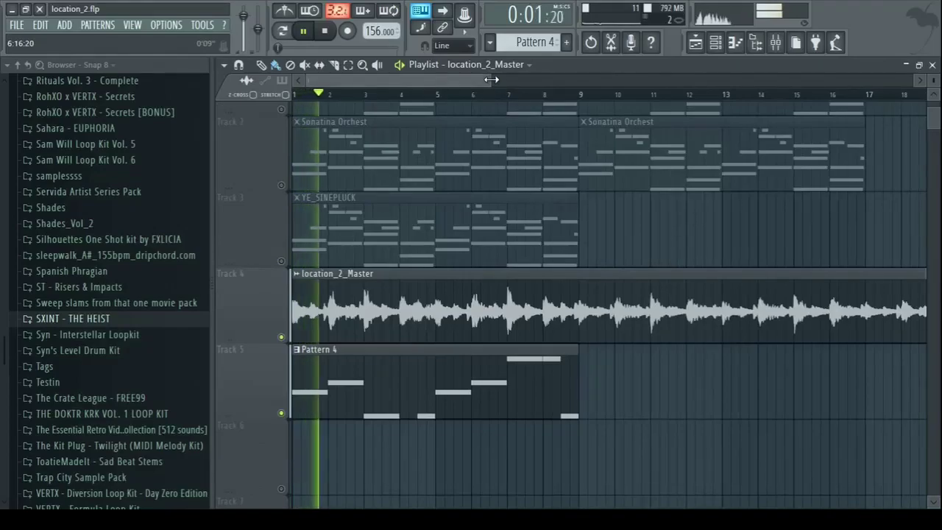
- Add a second Pattern 4 clip at bar 9 on Track 5, then select the clips on Tracks 4 and 5 and stop playback
drag(495, 80, 770, 169)
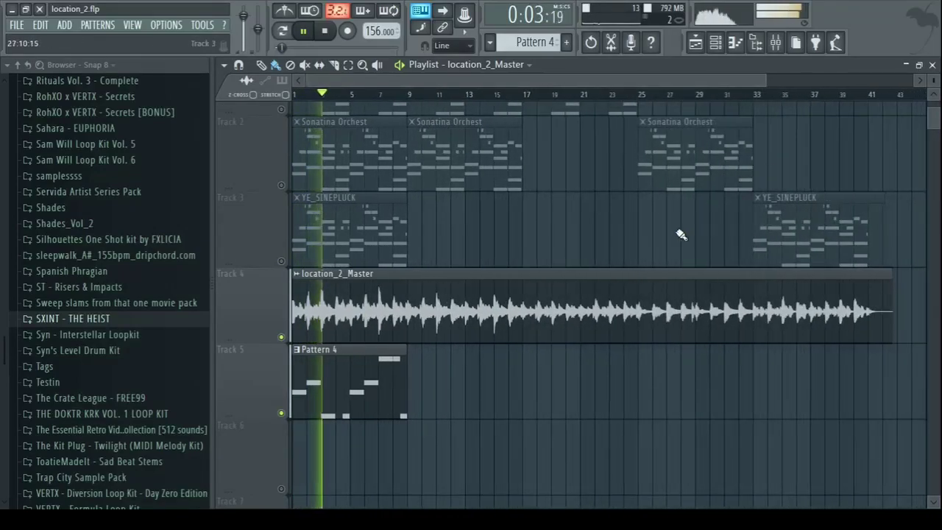
scroll(581, 275, down, 2)
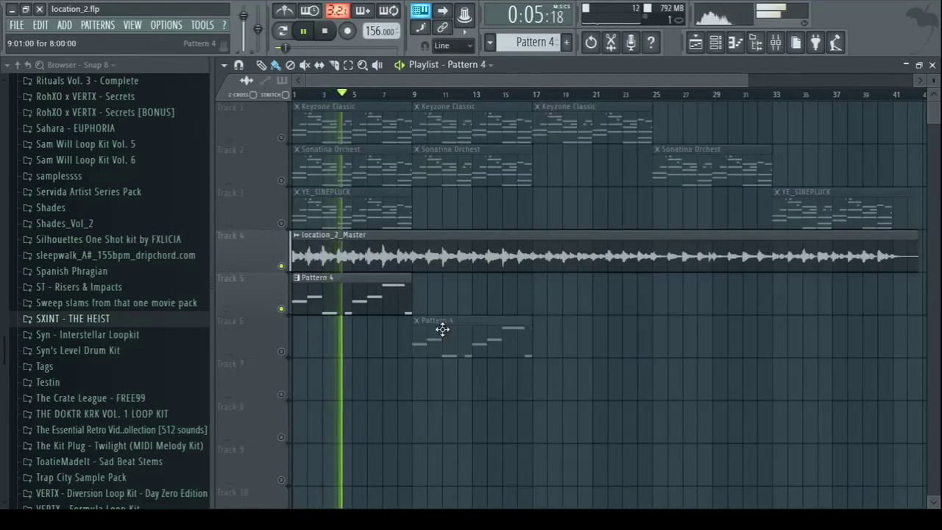
click(440, 278)
drag(625, 325, 350, 256)
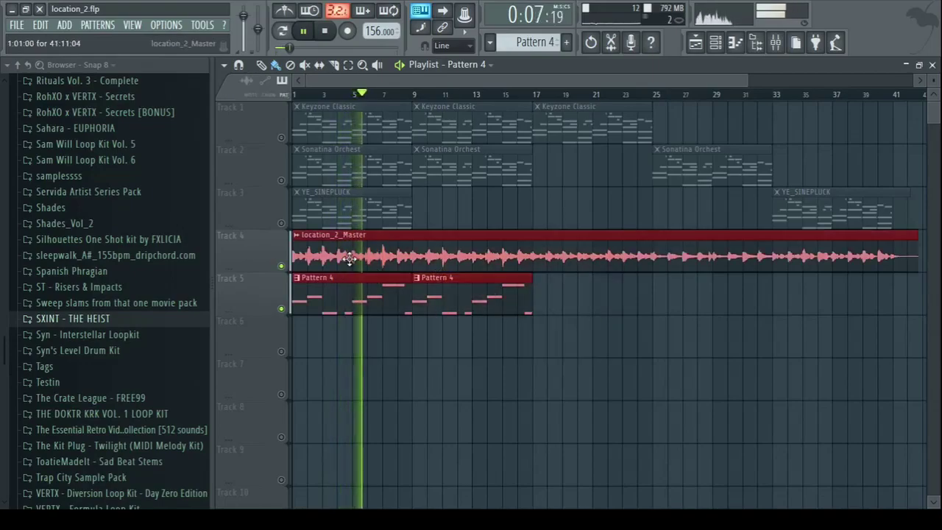
key(space)
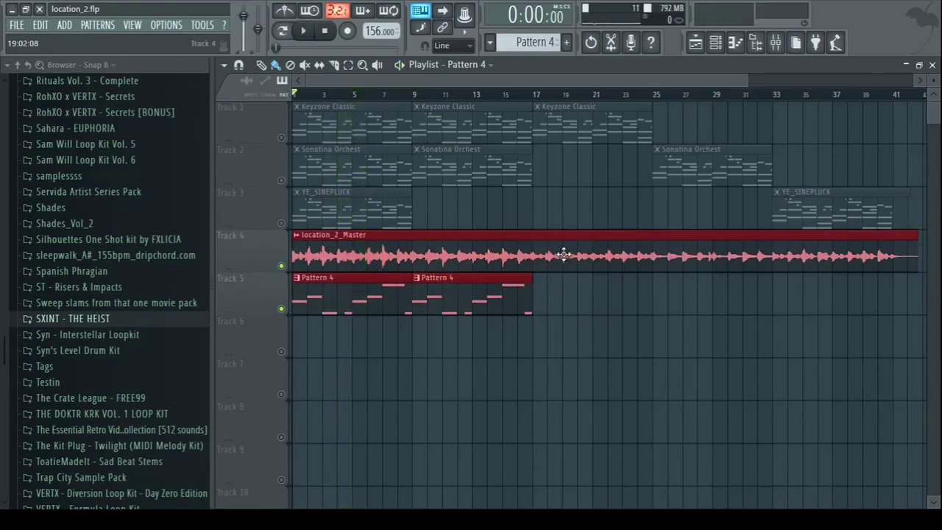
- Load TP Sonitex STX-1260 into Slot 2 of mixer Insert 10, the track location_2_Master is routed to, and return to the playlist
double_click(563, 254)
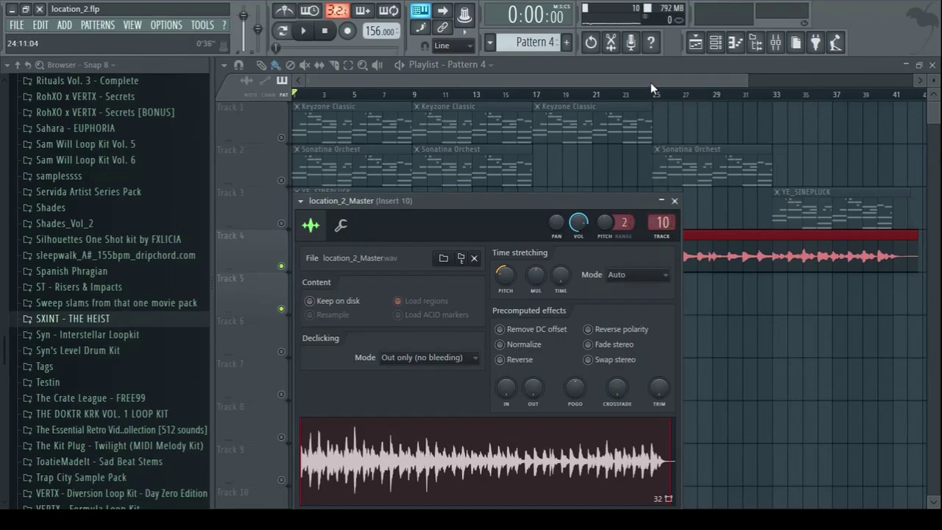
key(F9)
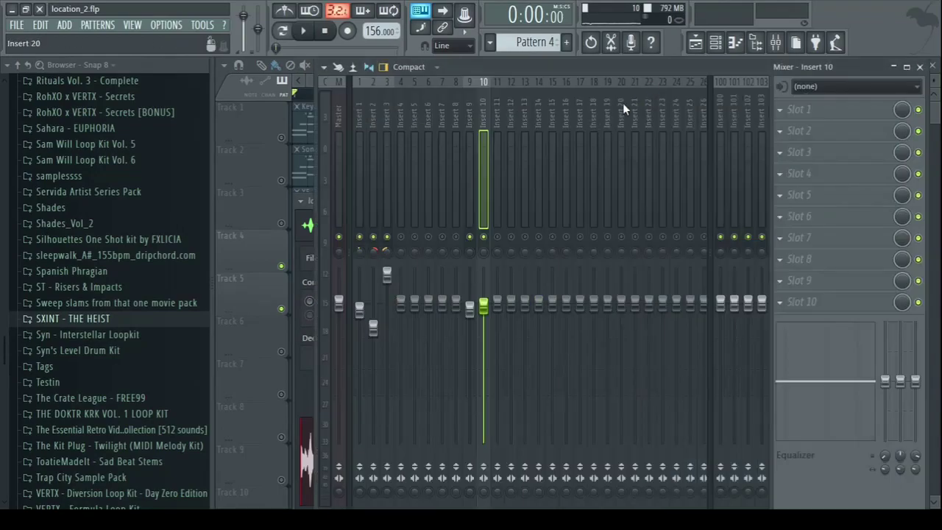
click(470, 168)
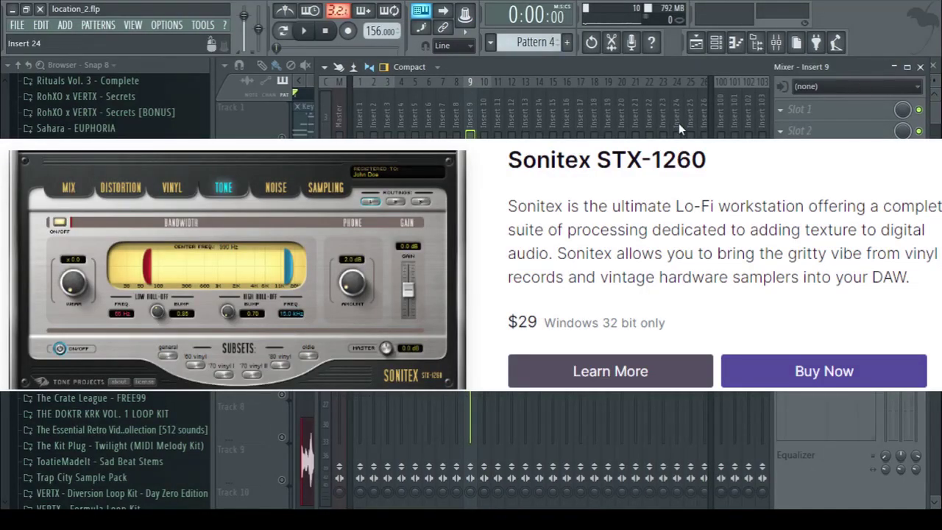
click(484, 280)
click(781, 131)
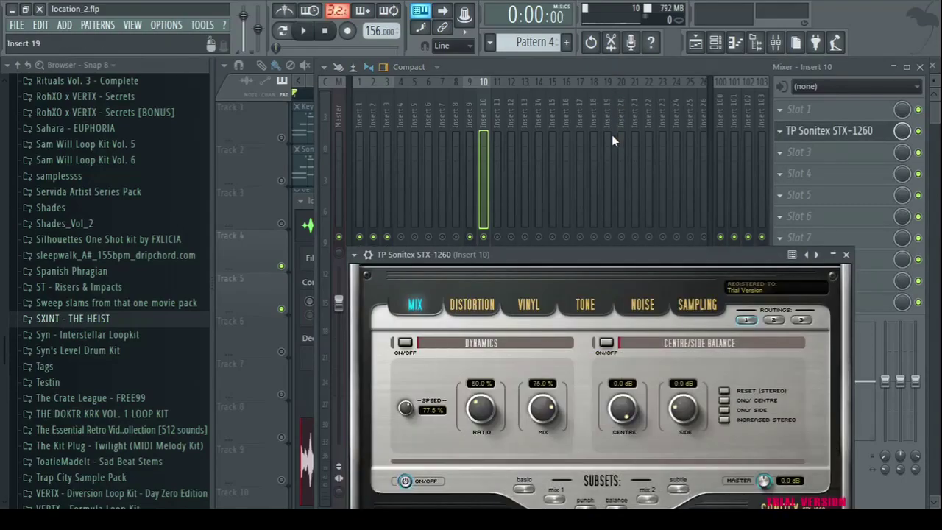
drag(595, 249, 651, 181)
key(F9)
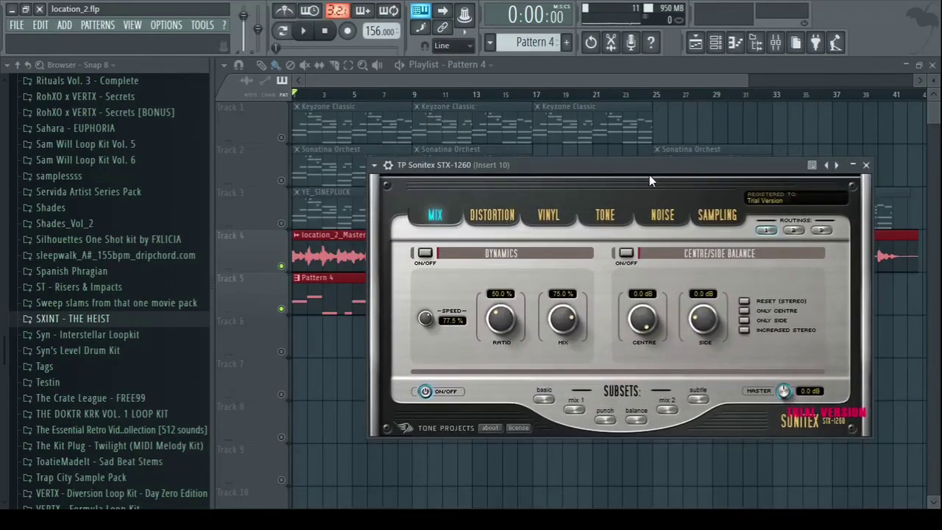
- Toggle the Dynamics section of Sonitex and turn on Pitch Instability on its Vinyl page
click(425, 254)
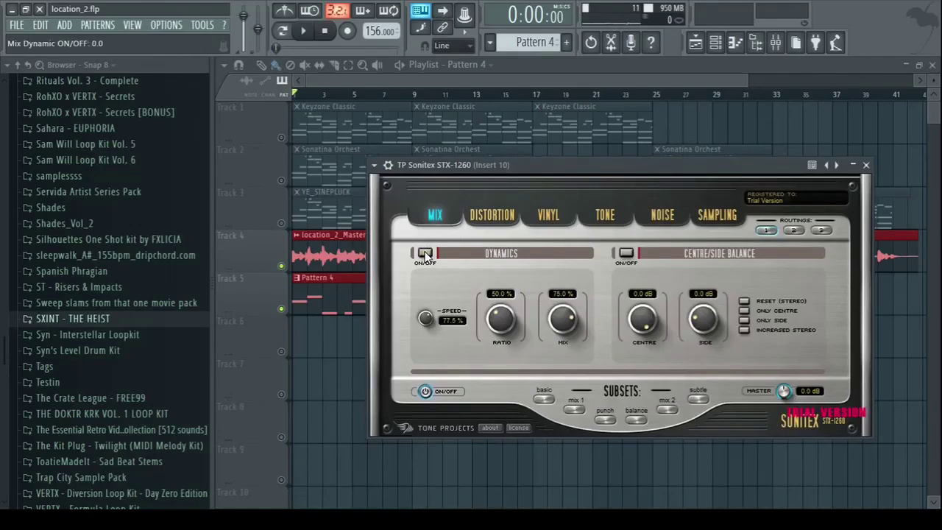
click(546, 215)
drag(575, 172, 623, 184)
click(473, 267)
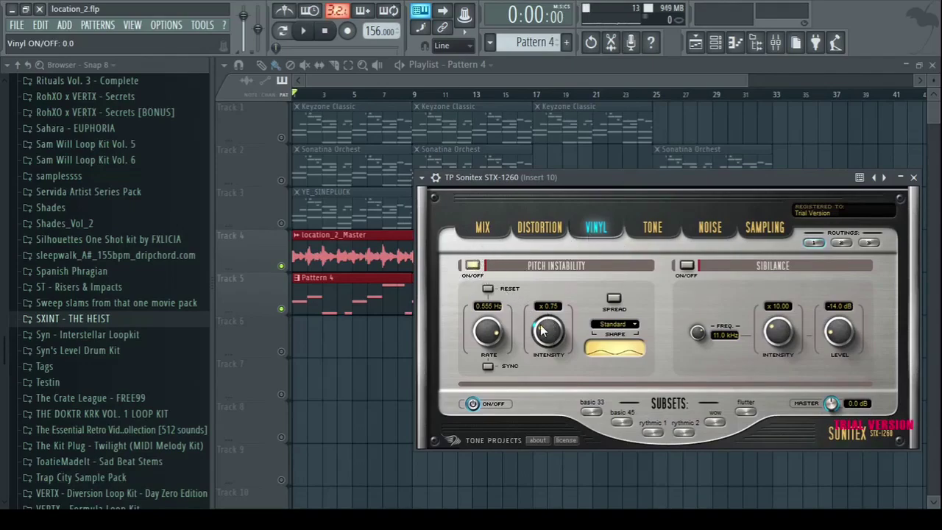
- Raise the vinyl Pitch Instability intensity to x 1.18 while the playlist plays, and stop playback
key(space)
mouse_move(541, 333)
mouse_down()
mouse_move(561, 298)
mouse_move(549, 333)
mouse_up()
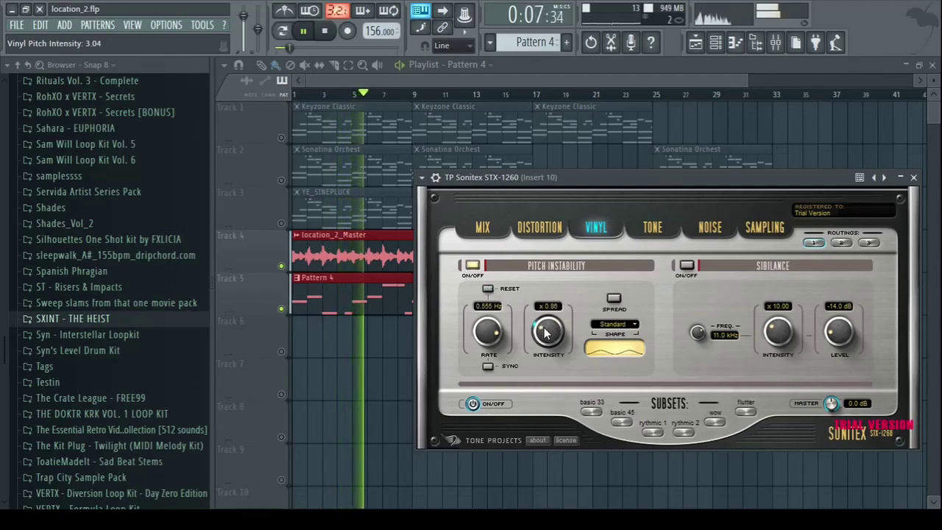
drag(547, 331, 552, 328)
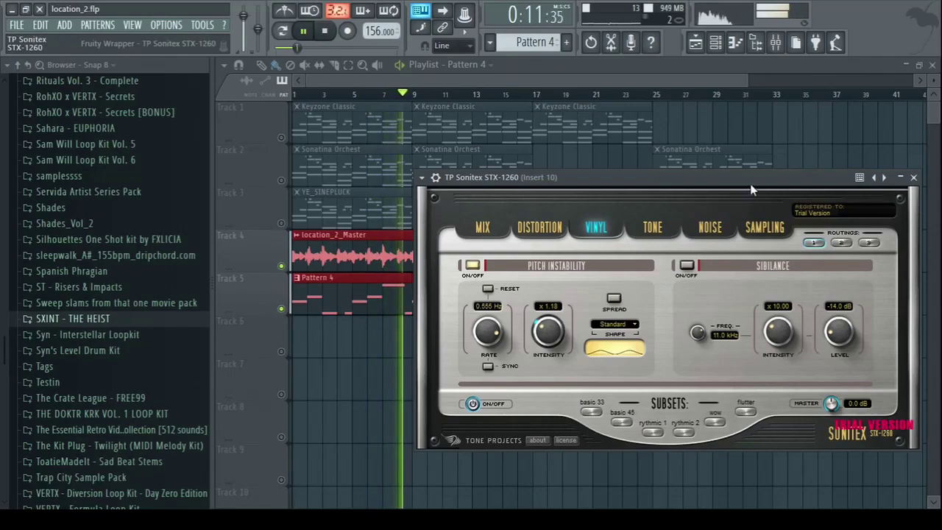
key(space)
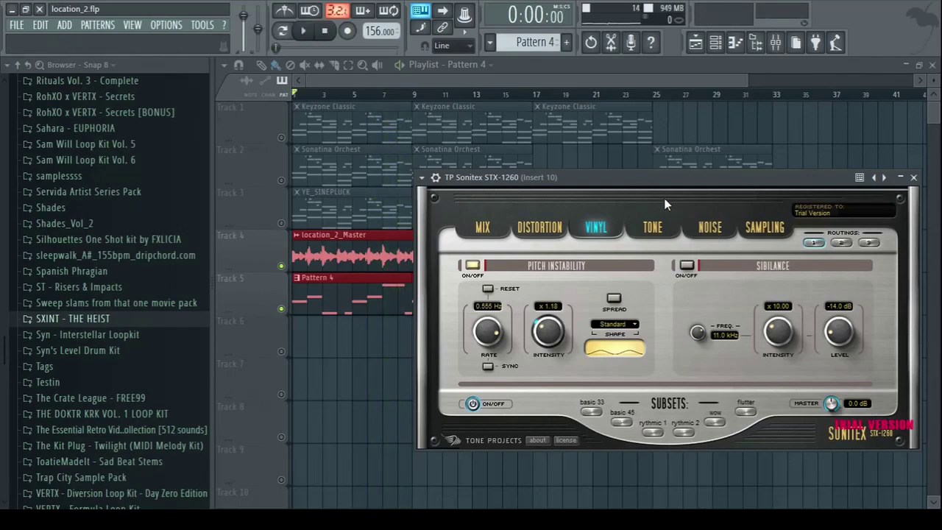
- Set the Tone high roll-off frequency to 12.2 kHz and turn on the Bandwidth section
mouse_move(671, 188)
mouse_down()
mouse_move(684, 198)
mouse_move(688, 187)
mouse_up()
click(667, 244)
drag(725, 319, 720, 319)
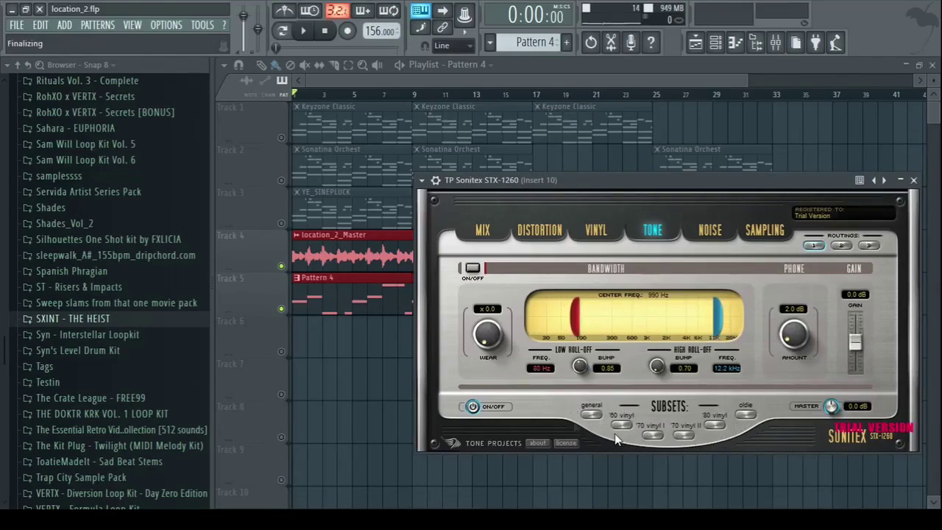
click(475, 269)
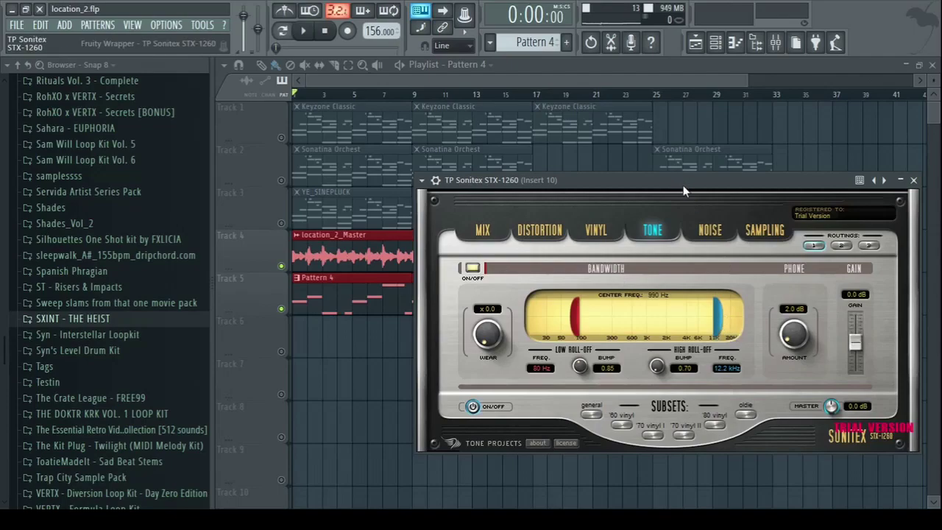
- Load the external Sample Sauce preset into Sonitex
drag(679, 181, 698, 164)
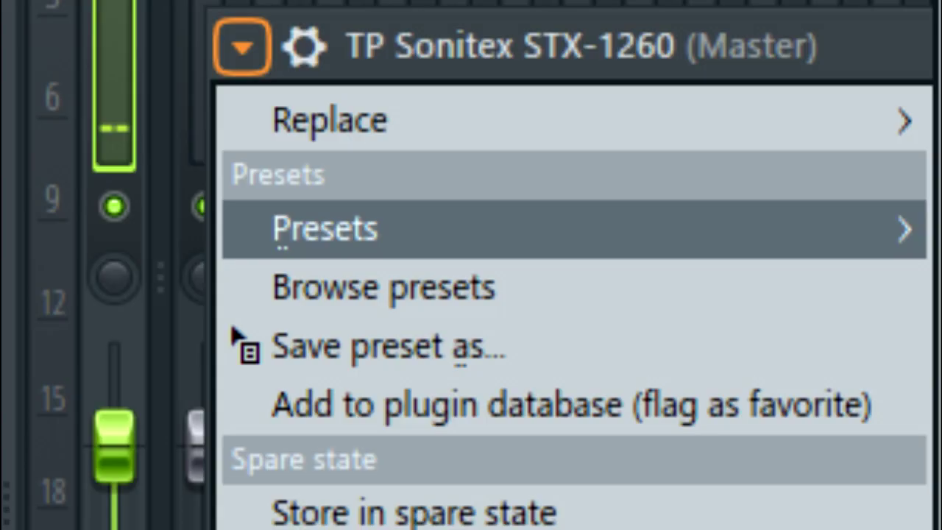
click(349, 227)
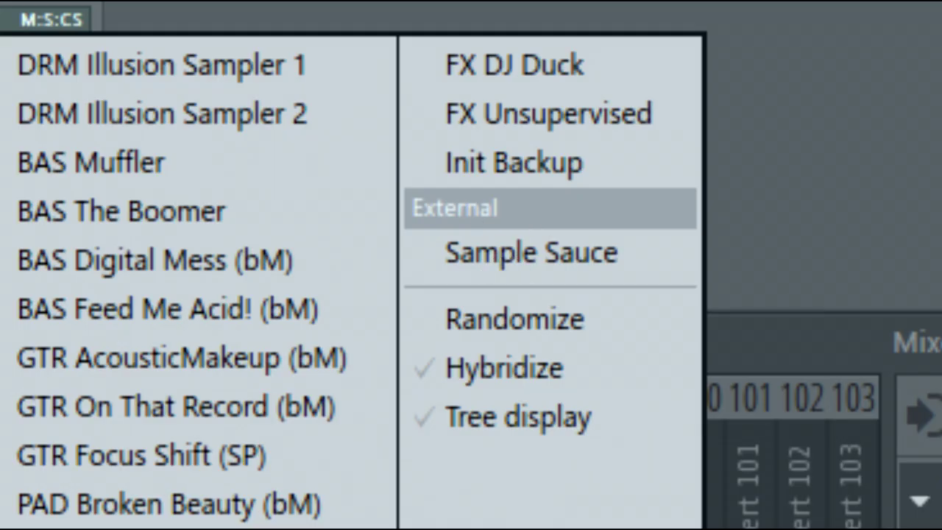
click(531, 252)
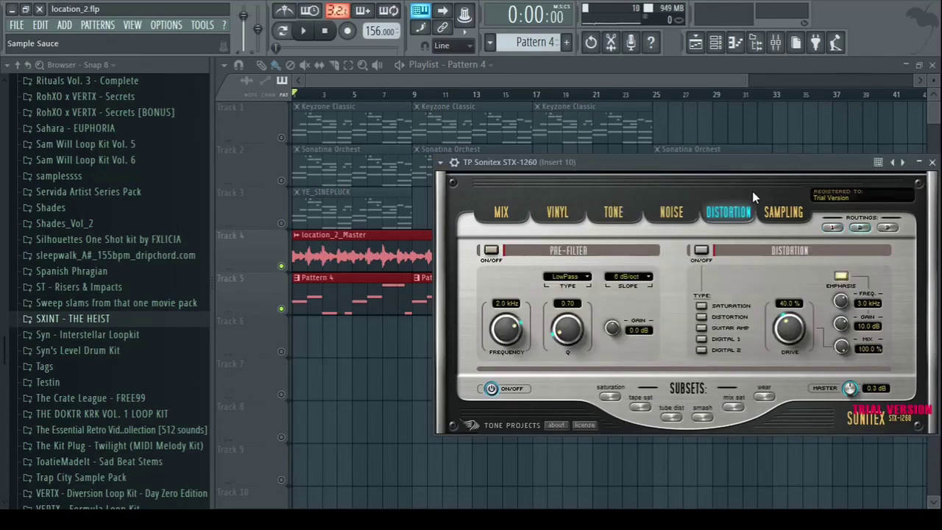
drag(749, 167, 729, 152)
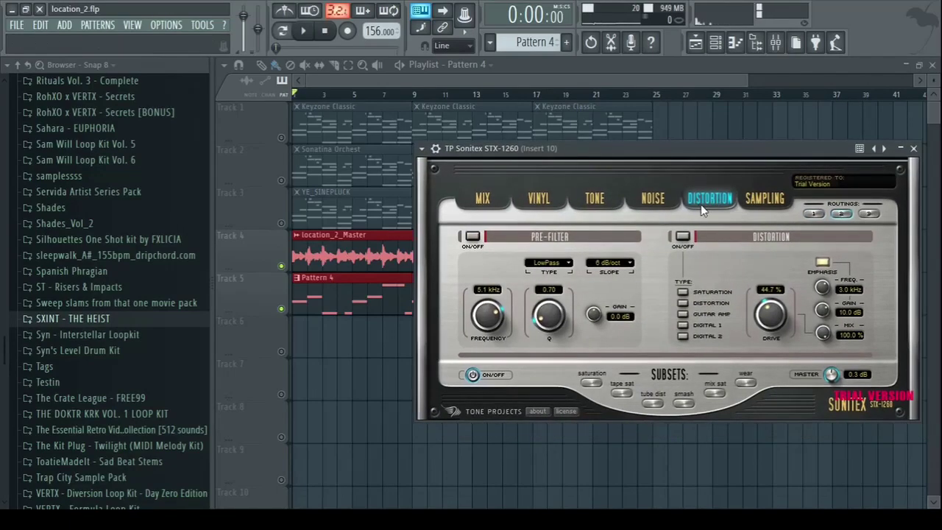
- Turn on the Pops channel on the Noise page of Sonitex and lower its level
click(652, 198)
click(505, 264)
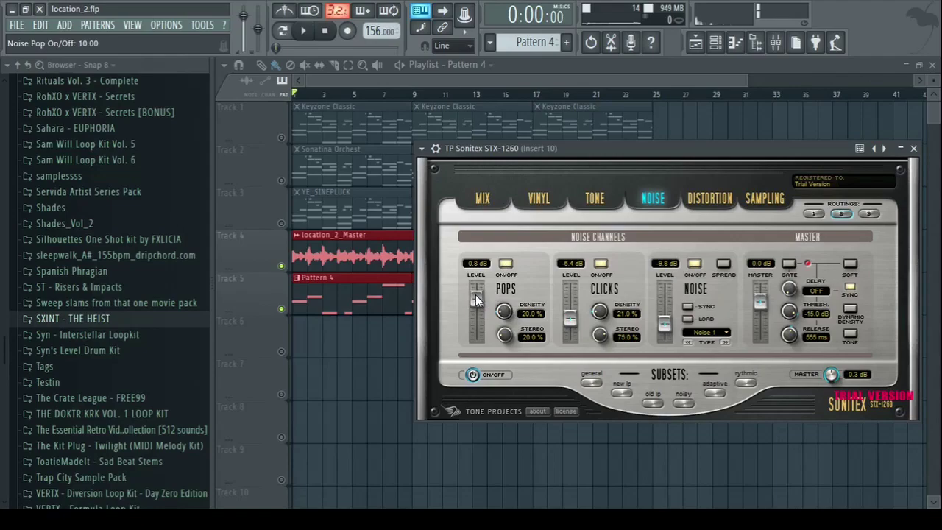
drag(475, 294, 475, 307)
drag(553, 151, 567, 149)
drag(496, 294, 495, 296)
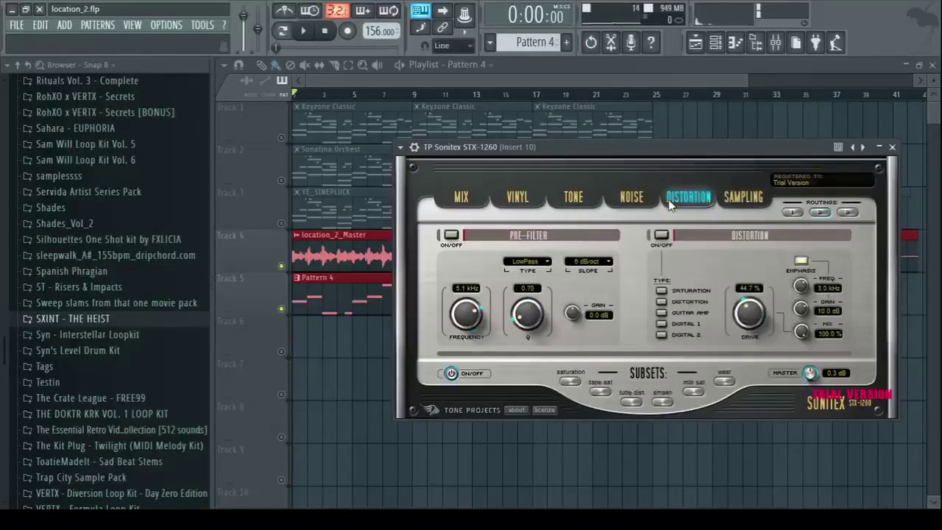
- Lower the Tone high roll-off frequency to 10.5 kHz and play the playlist from the start
click(574, 199)
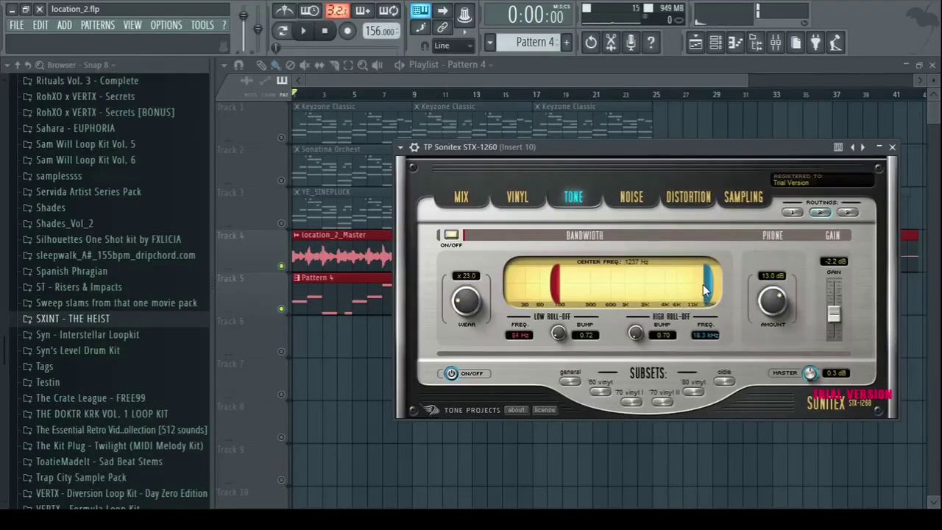
drag(709, 293, 694, 287)
key(space)
drag(671, 153, 669, 159)
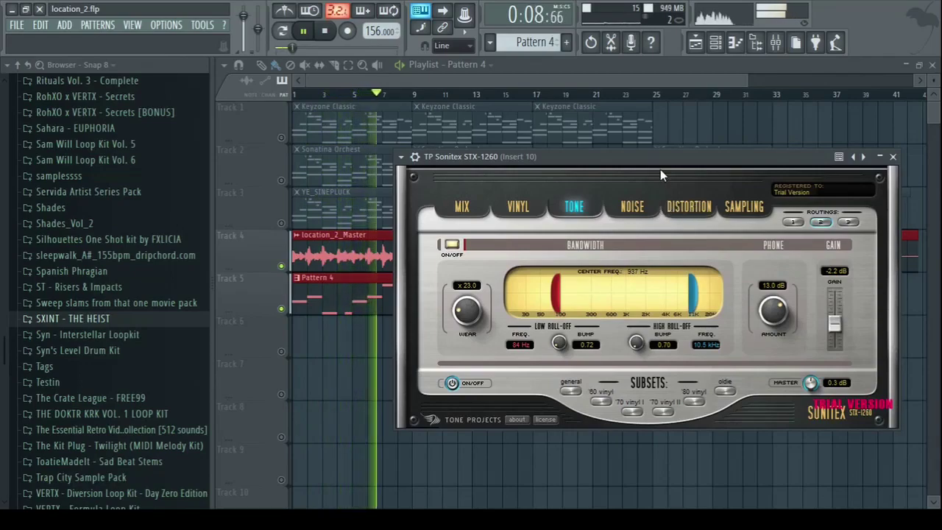
- Review the Vinyl and Sampling pages of Sonitex while the playlist plays
drag(663, 160, 668, 160)
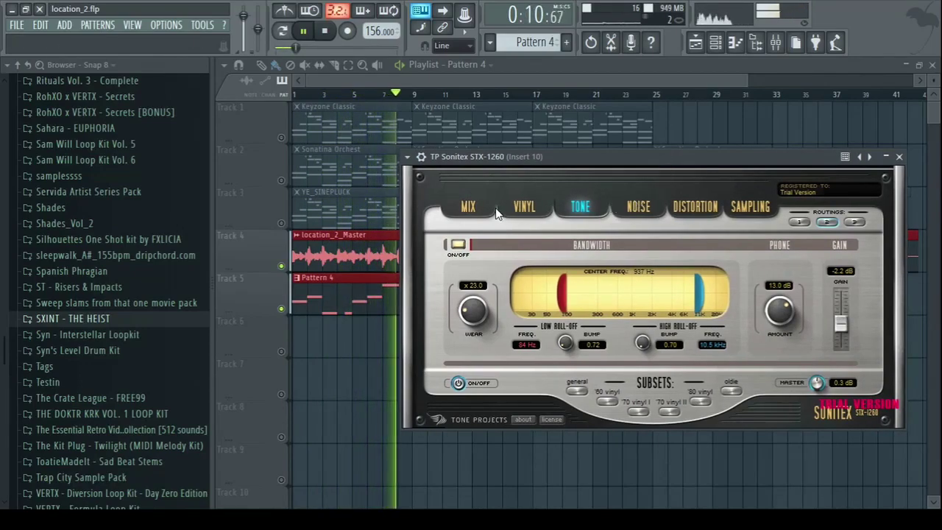
click(532, 208)
click(750, 206)
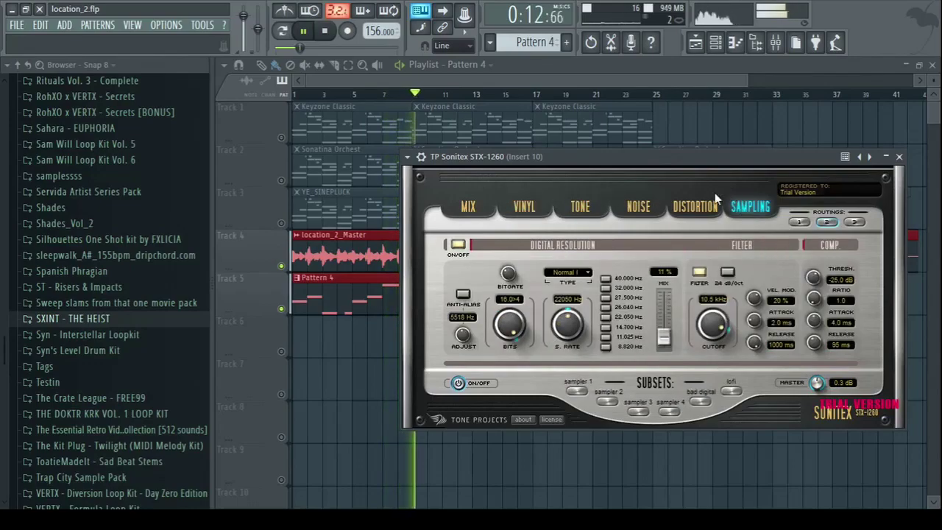